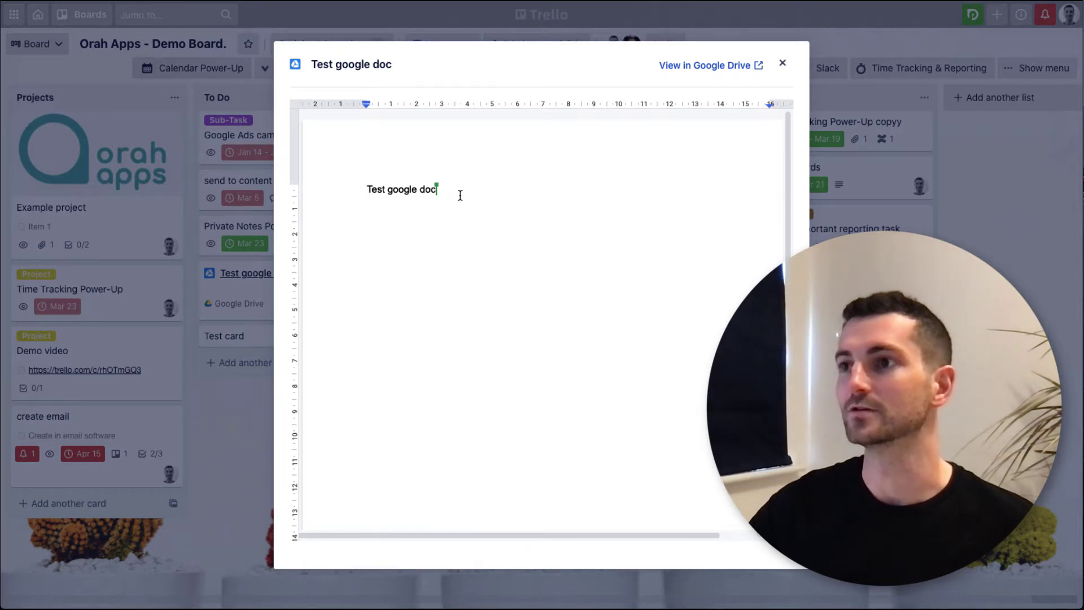
Step: Write 'editing' on a new line under the title in the Test google doc preview and close it
key(Return)
text(Editin)
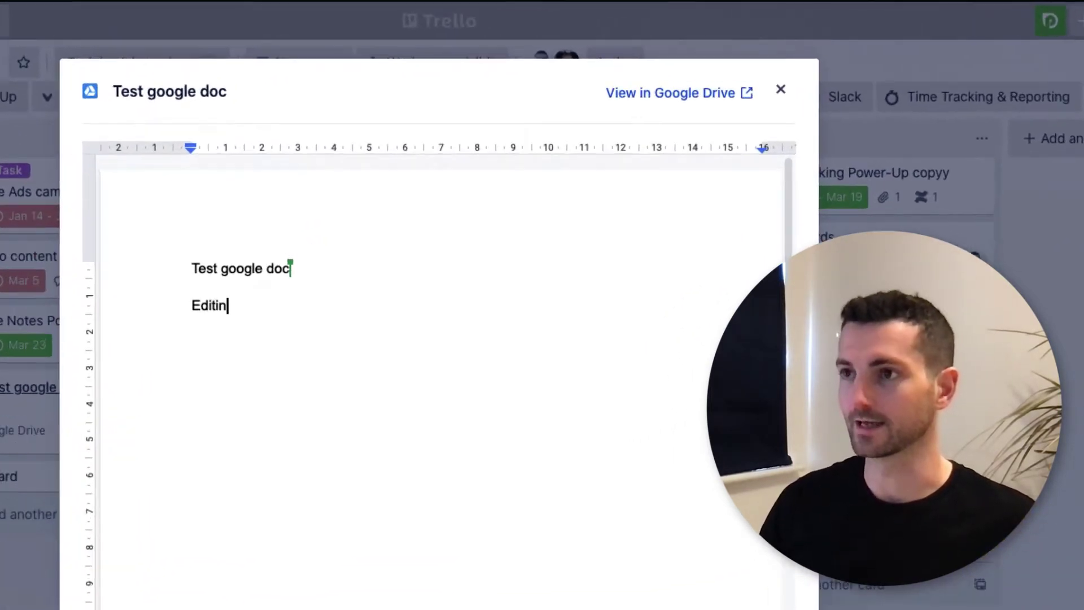
text(g )
text(test)
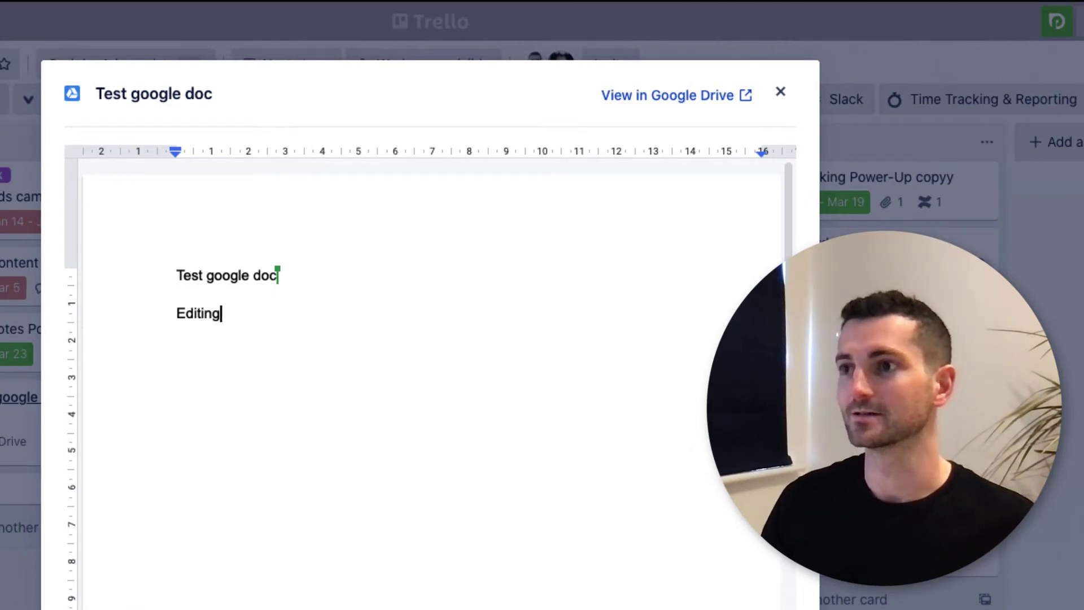
key(BackSpace)
key(BackSpace)
key(BackSpace)
key(BackSpace)
text(e)
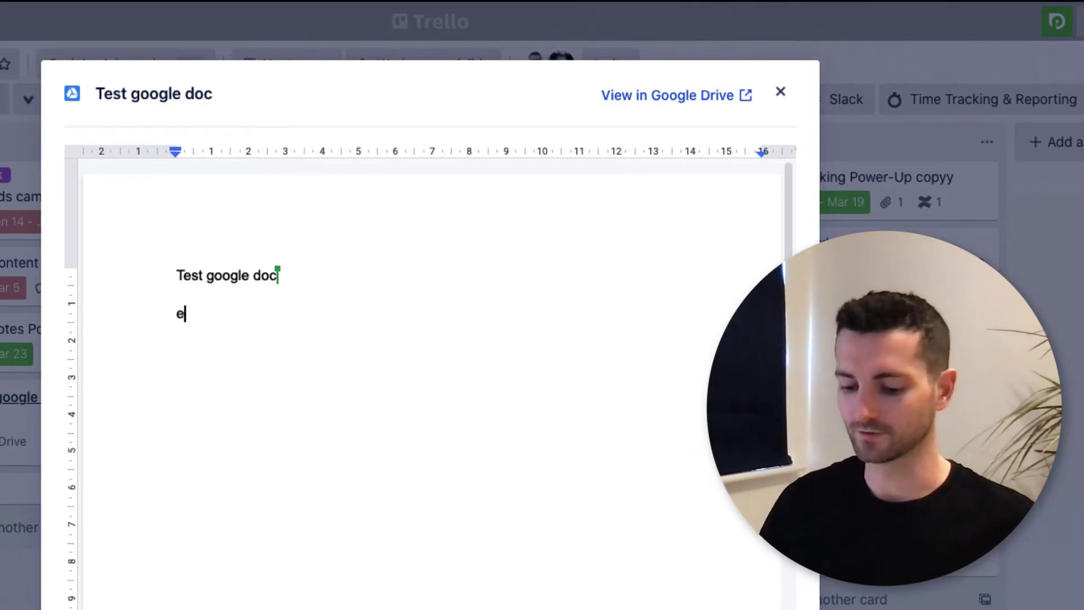
text(diting)
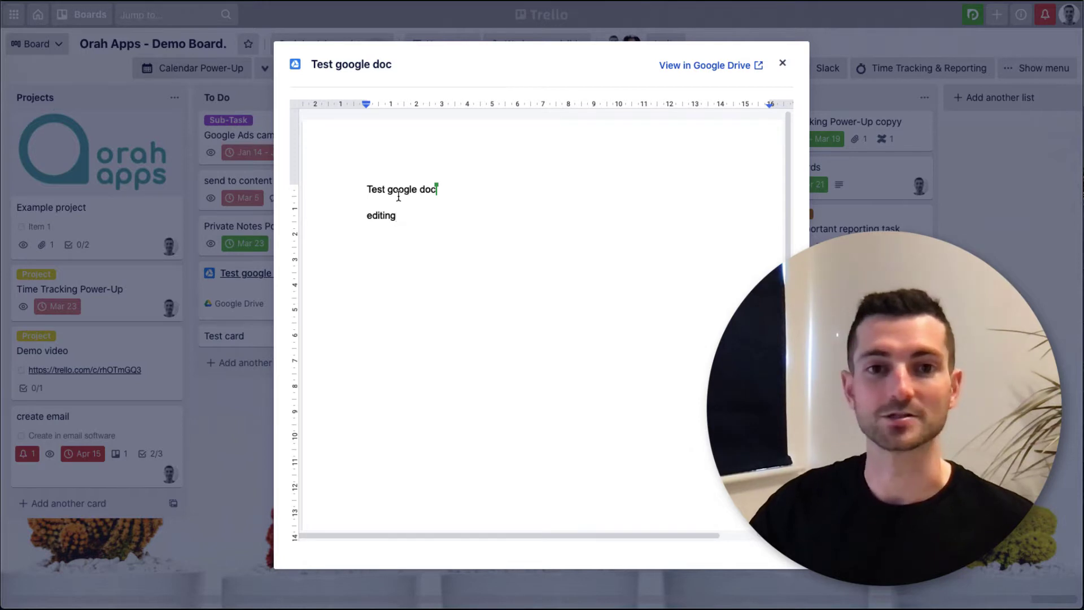
key(Escape)
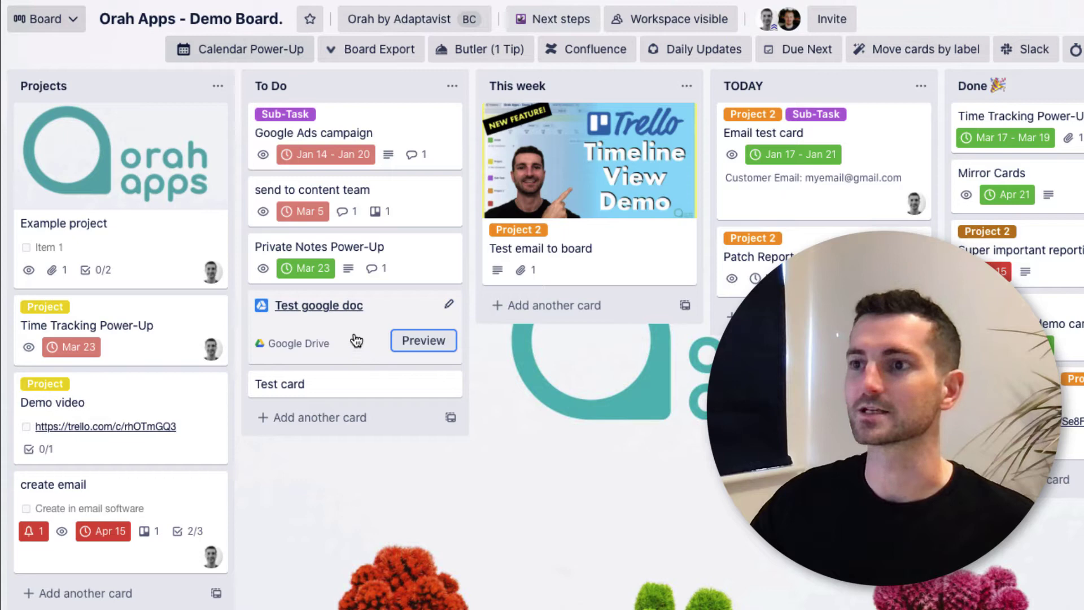
click(417, 343)
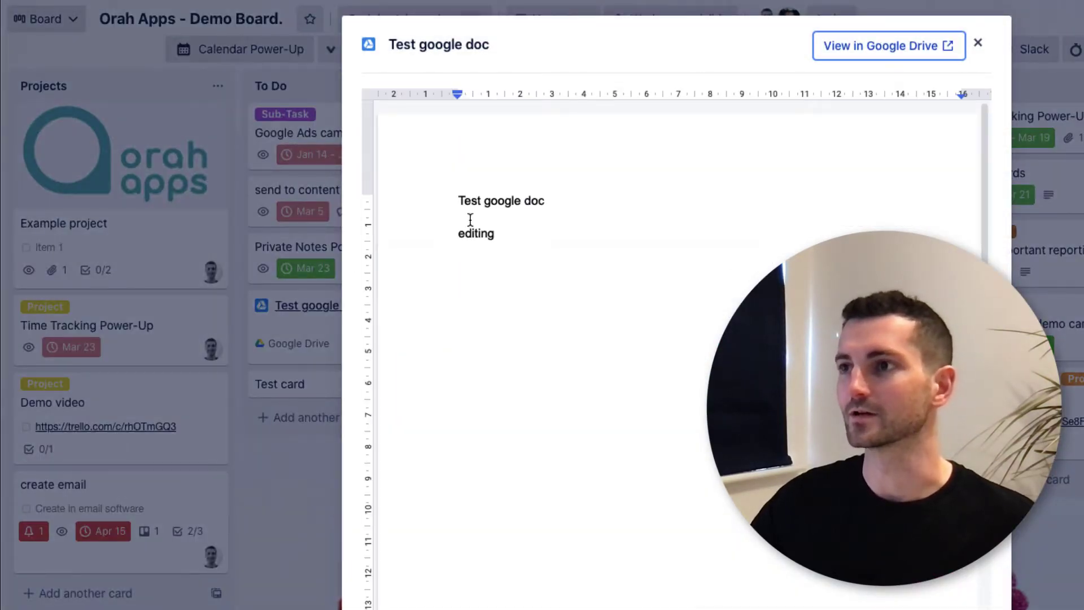
click(482, 235)
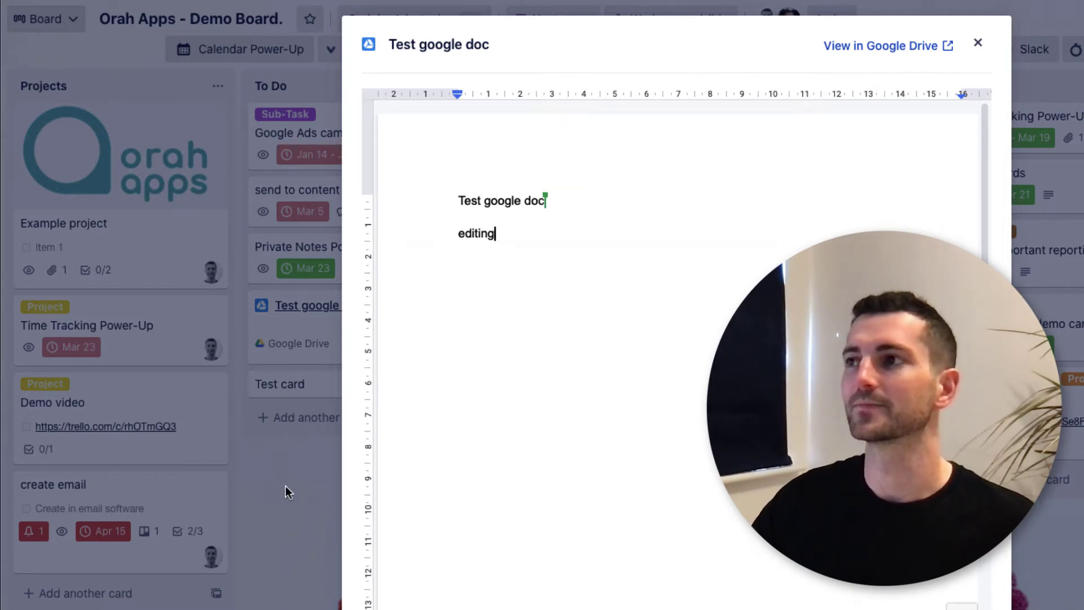
click(979, 42)
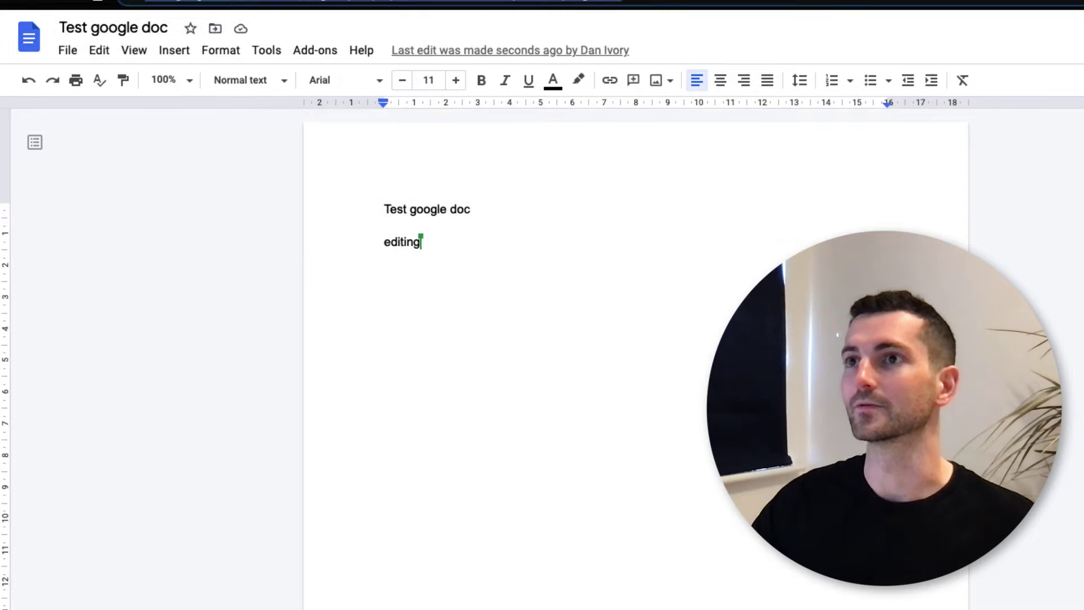
Step: Copy the Test google doc URL from the browser address bar
click(734, 9)
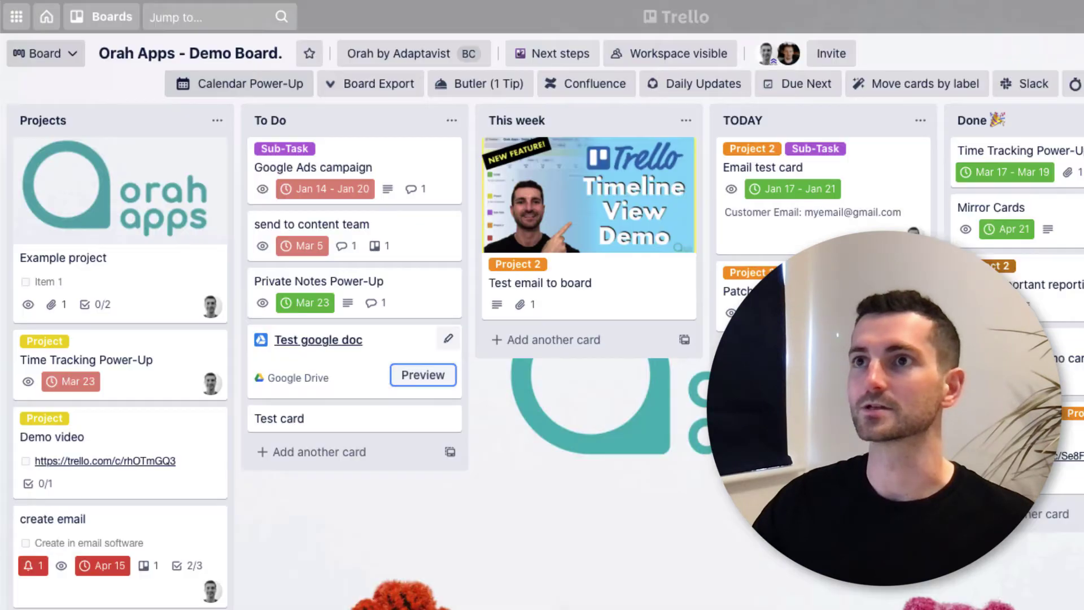
Step: Create a new To Do card by pasting the Google Docs URL as its title
click(317, 462)
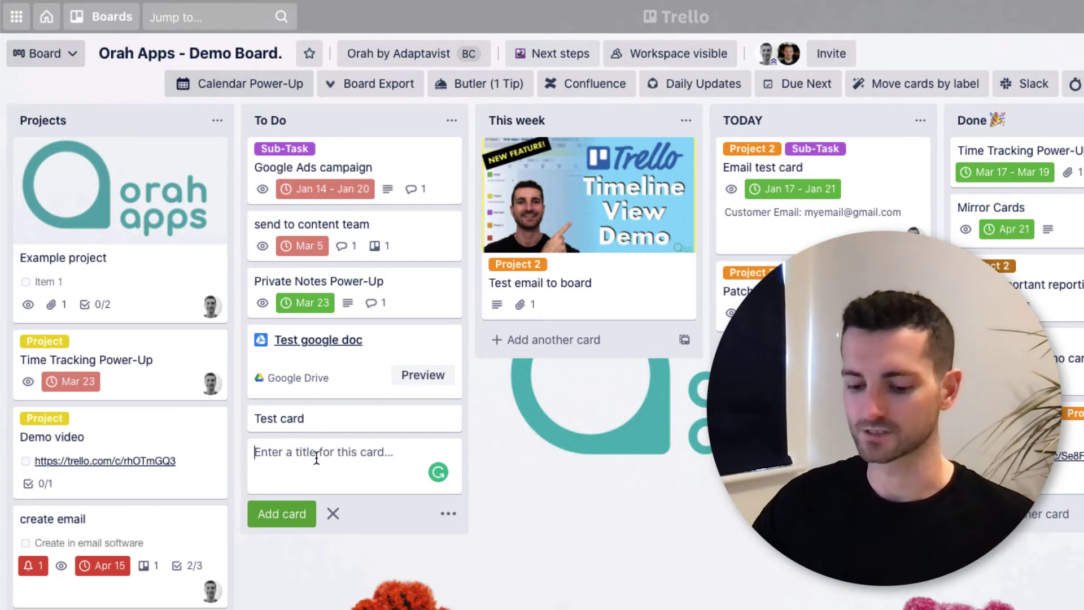
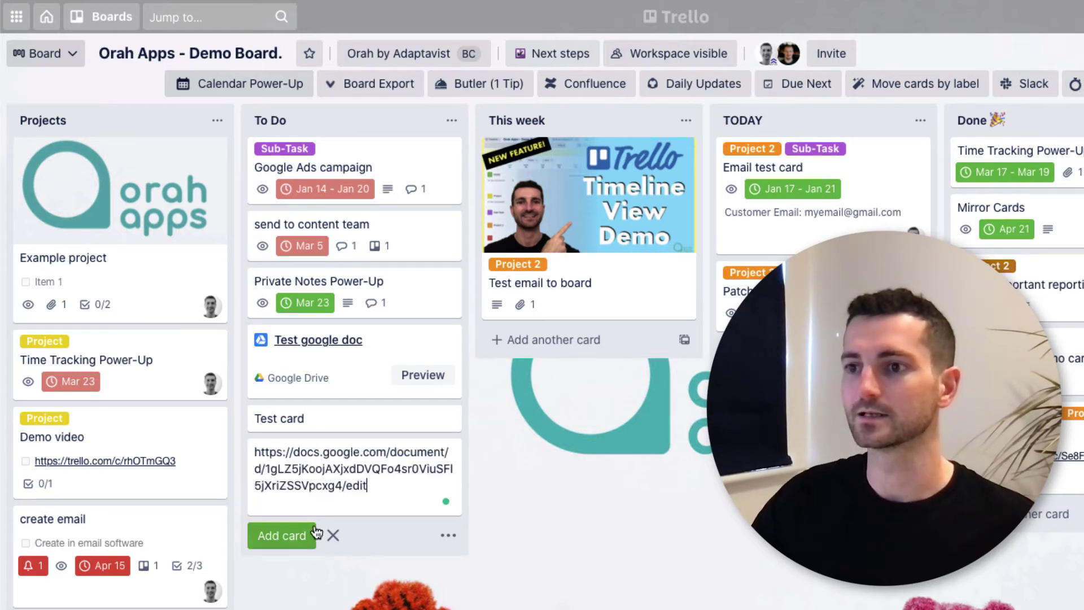
click(315, 534)
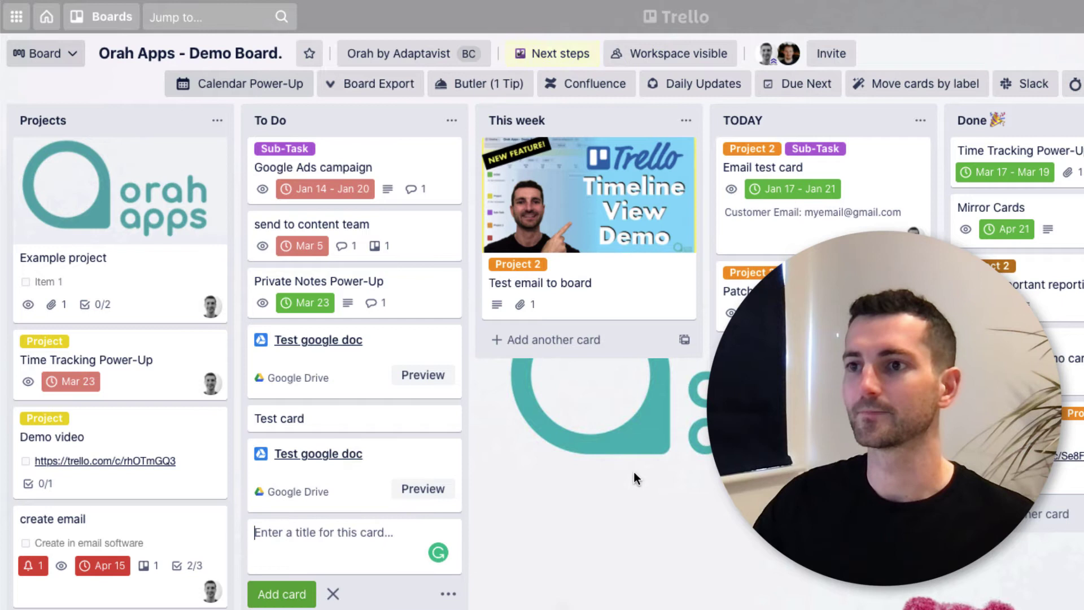
mouse_move(347, 475)
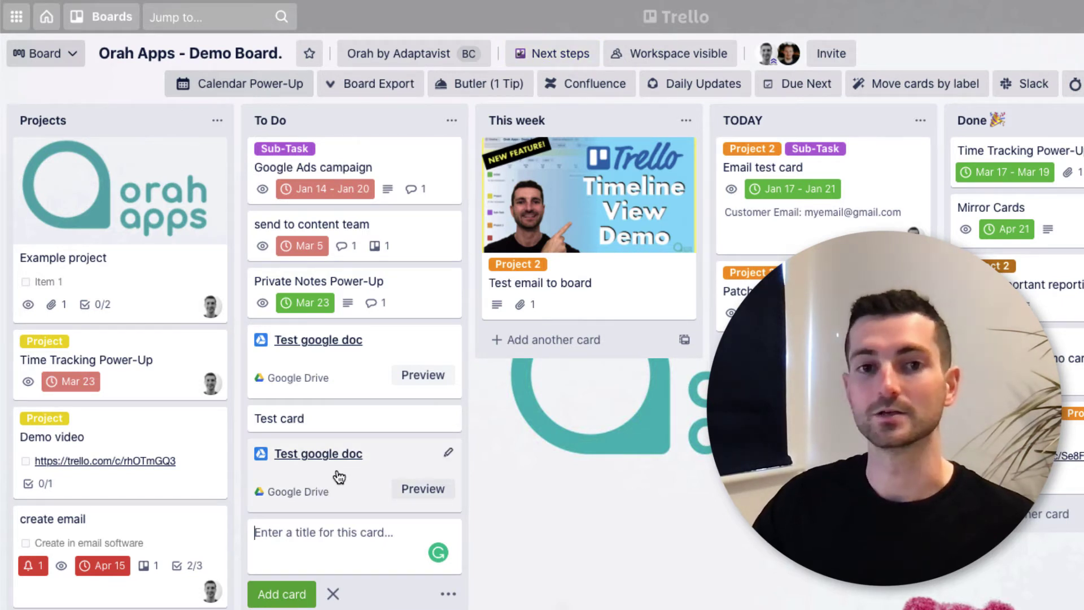
Step: Preview the new Test google doc card and close the preview
click(423, 488)
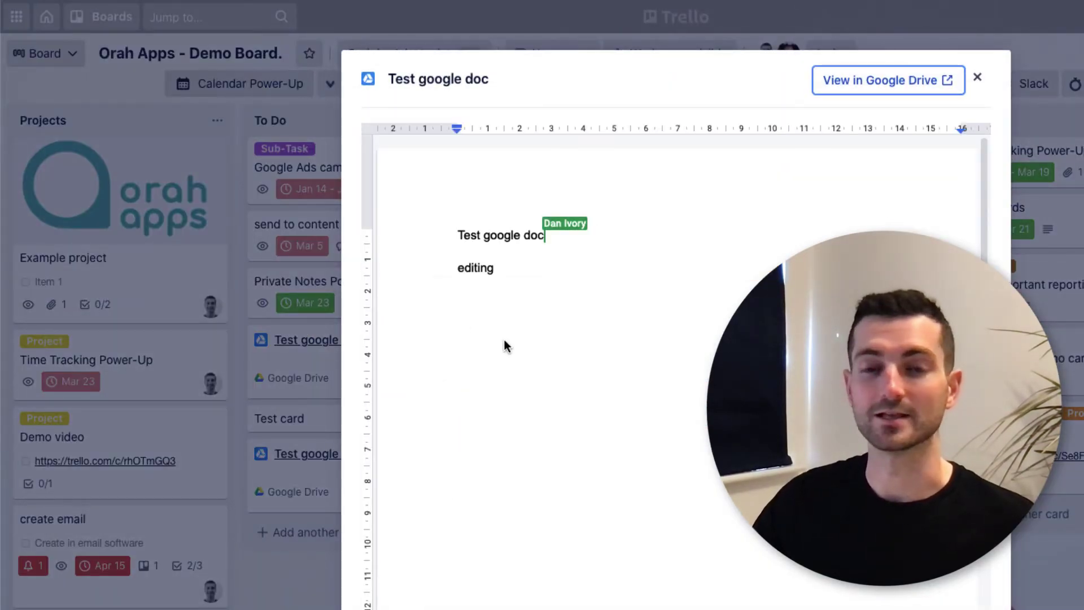
click(979, 77)
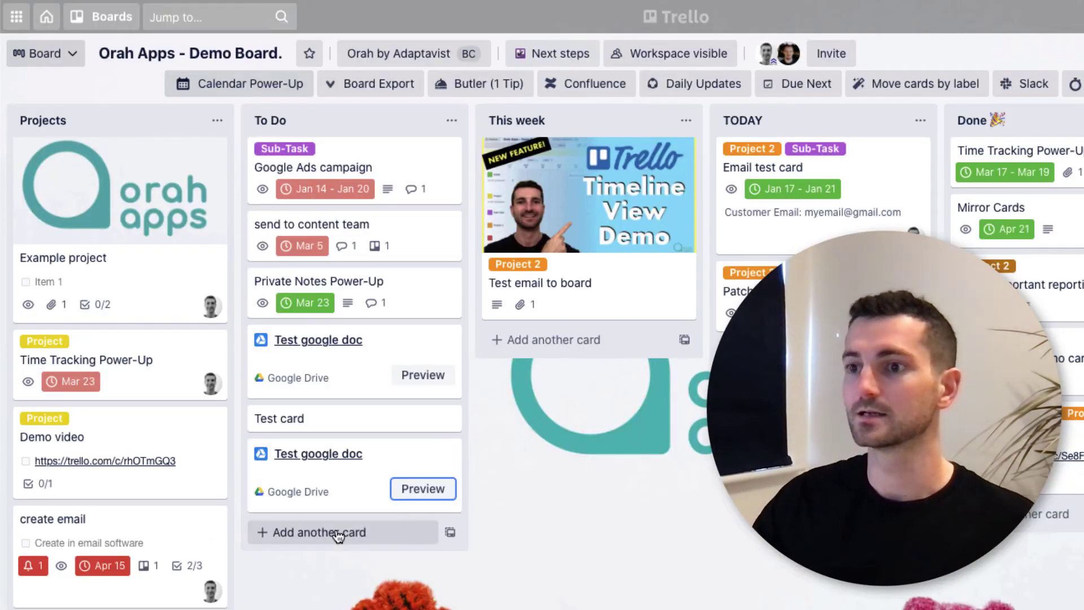
Step: Create a To Do card from the pasted Google Sheets URL and preview Test doc for Trello
click(339, 531)
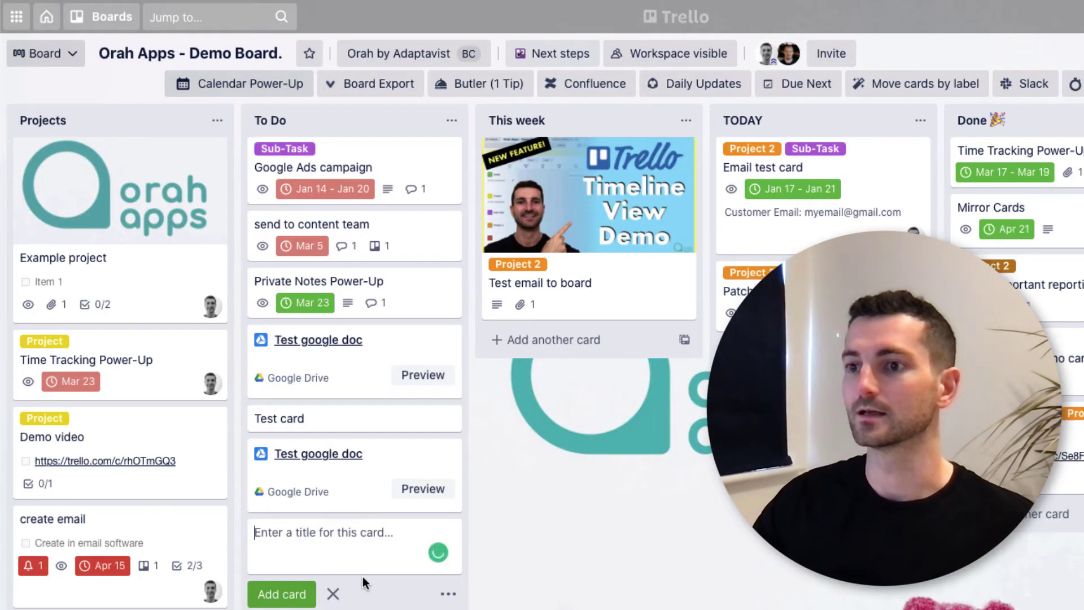
key(ctrl+v)
key(Return)
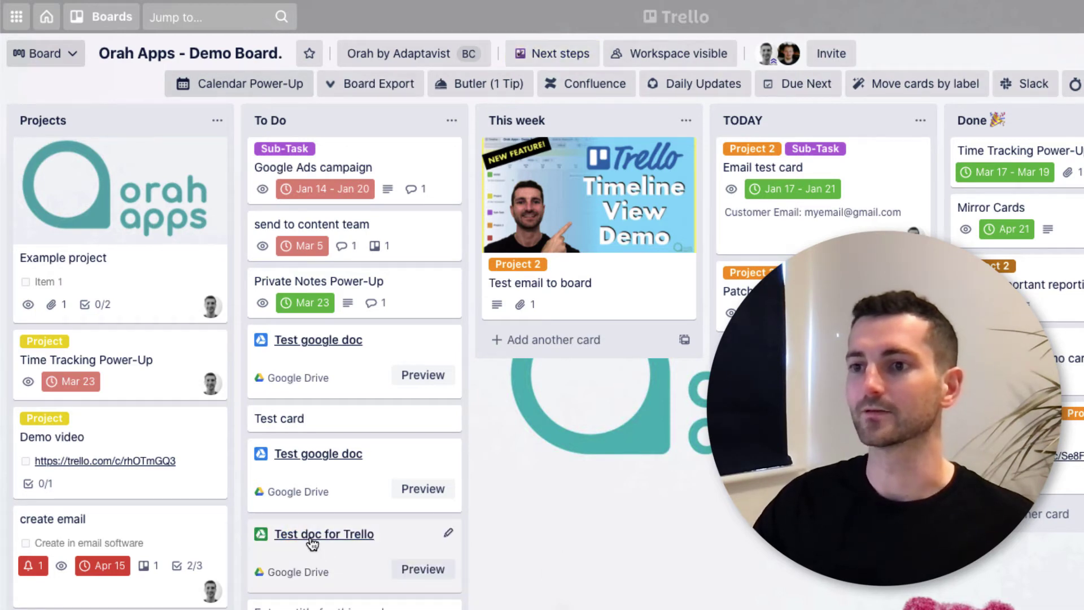
click(424, 569)
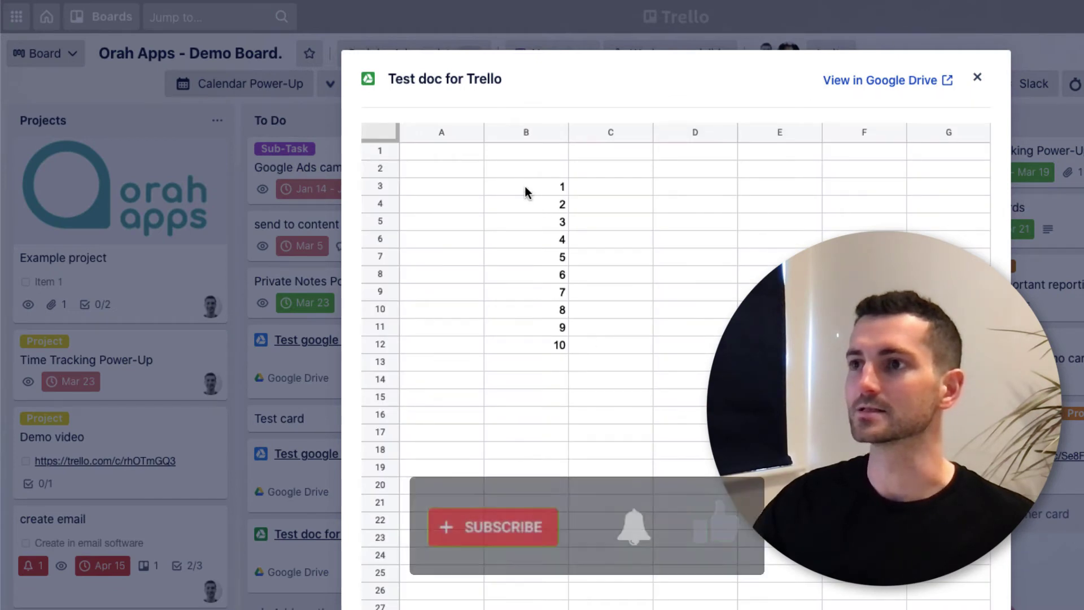
Step: Clear the values 8, 9 and 10 from cells B10:B12 in the embedded sheet
click(550, 190)
click(542, 222)
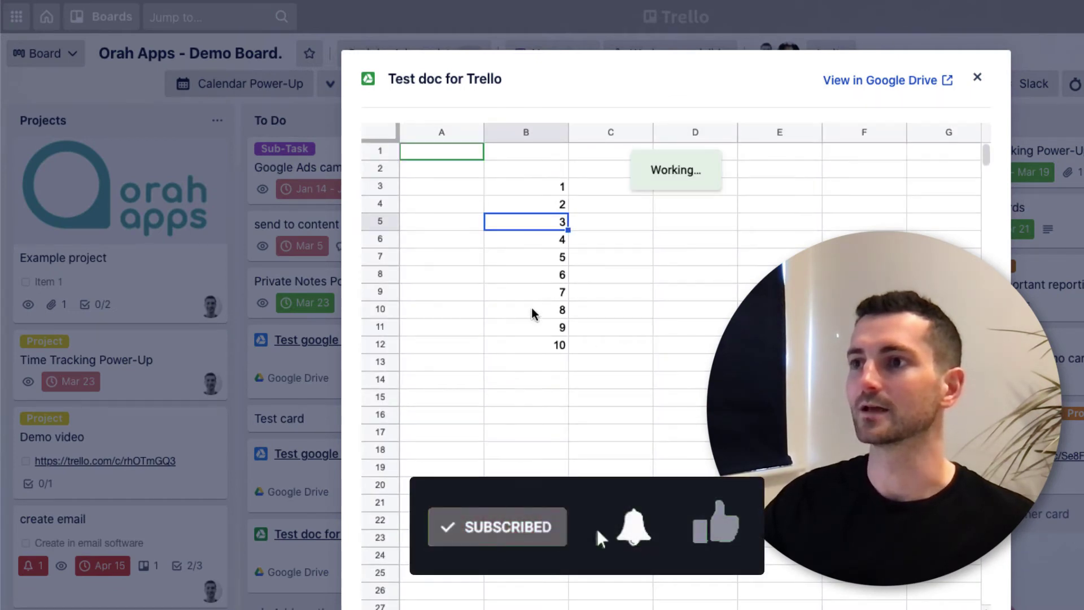
drag(533, 311, 528, 345)
key(Delete)
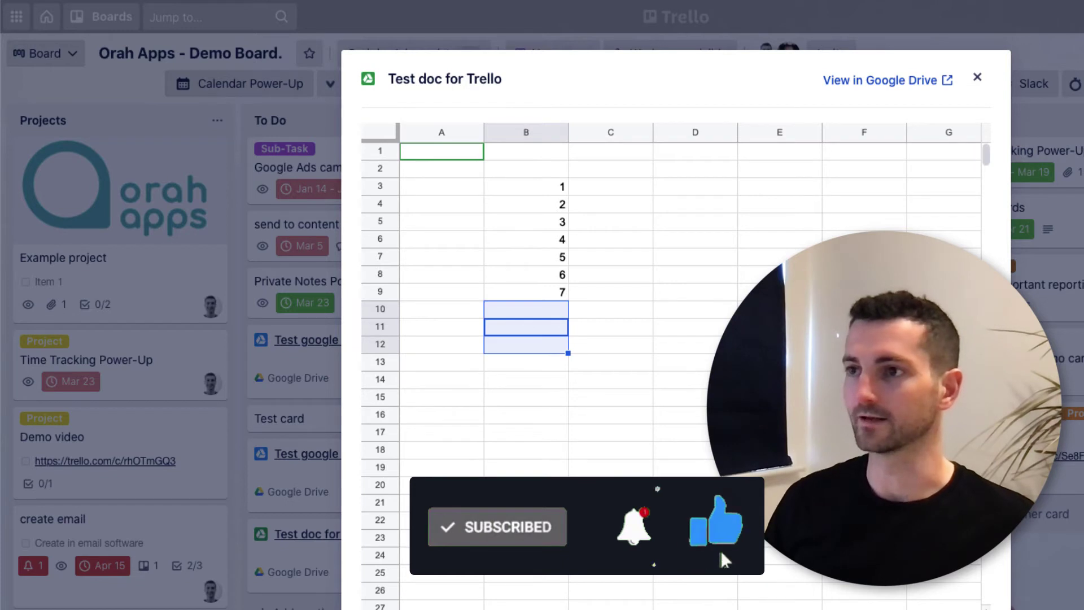
Step: Enter 1, 2, 3 into B13:B15 and move off the new entries
click(528, 346)
key(Down)
text(1 2)
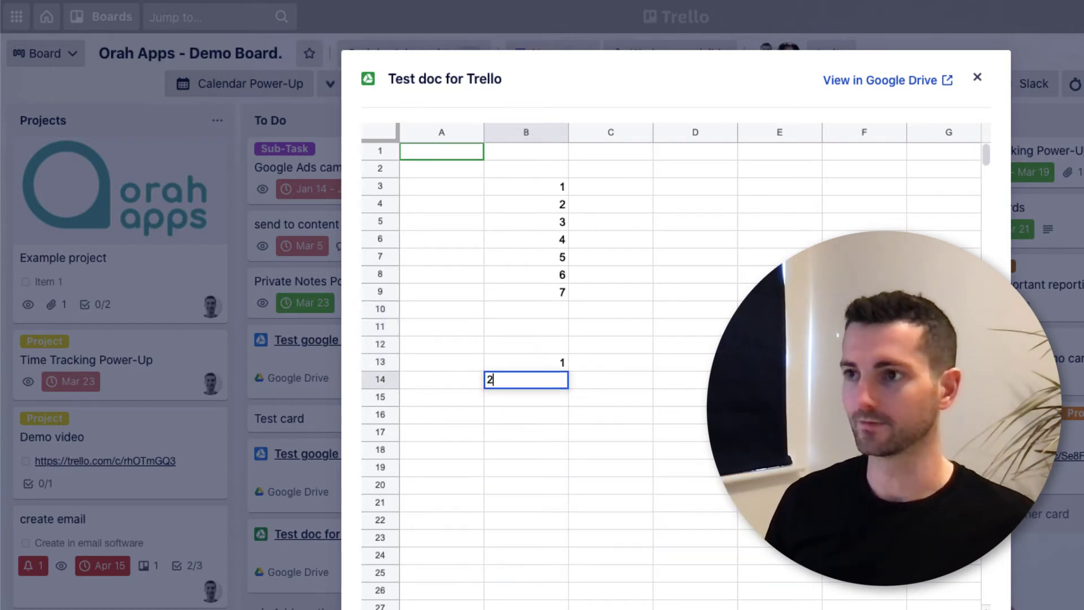
text( 3)
key(Up)
key(Up)
key(Up)
key(Up)
key(Right)
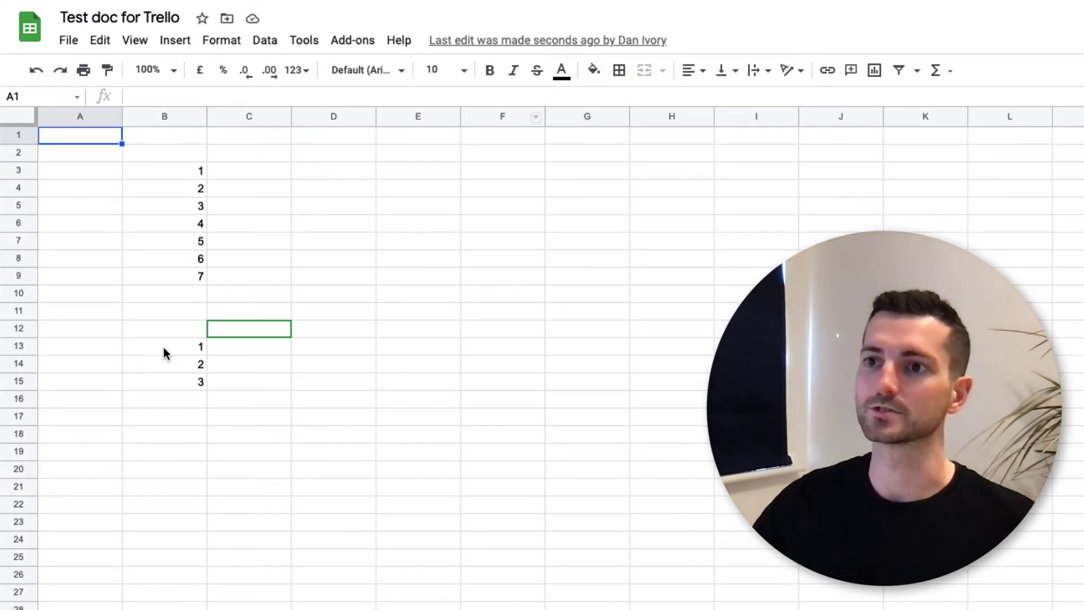
click(164, 349)
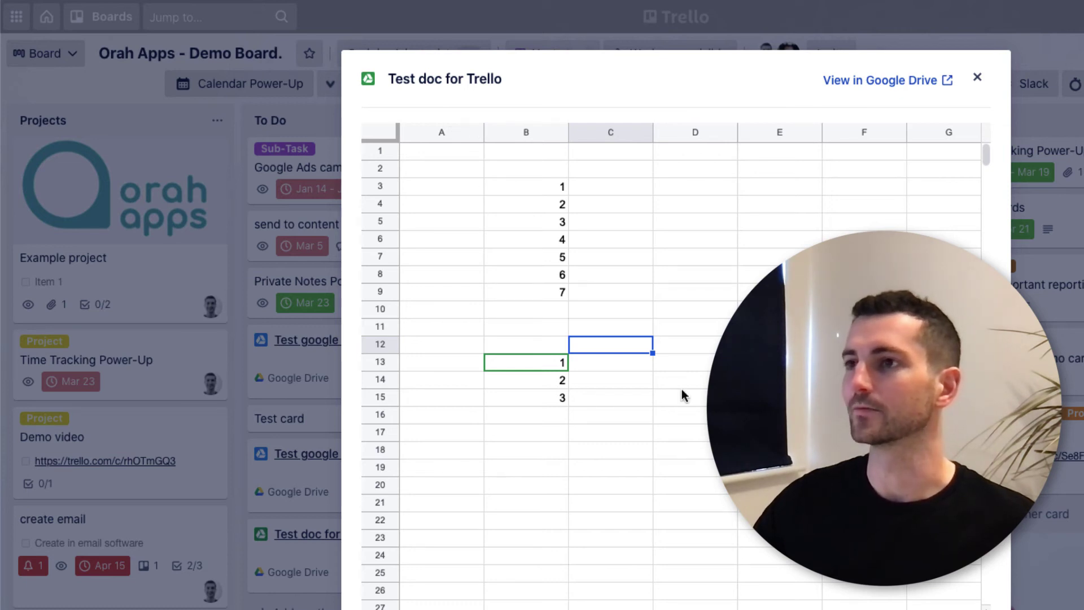
Step: Open Test doc for Trello in Google Drive from the preview dialog
click(847, 85)
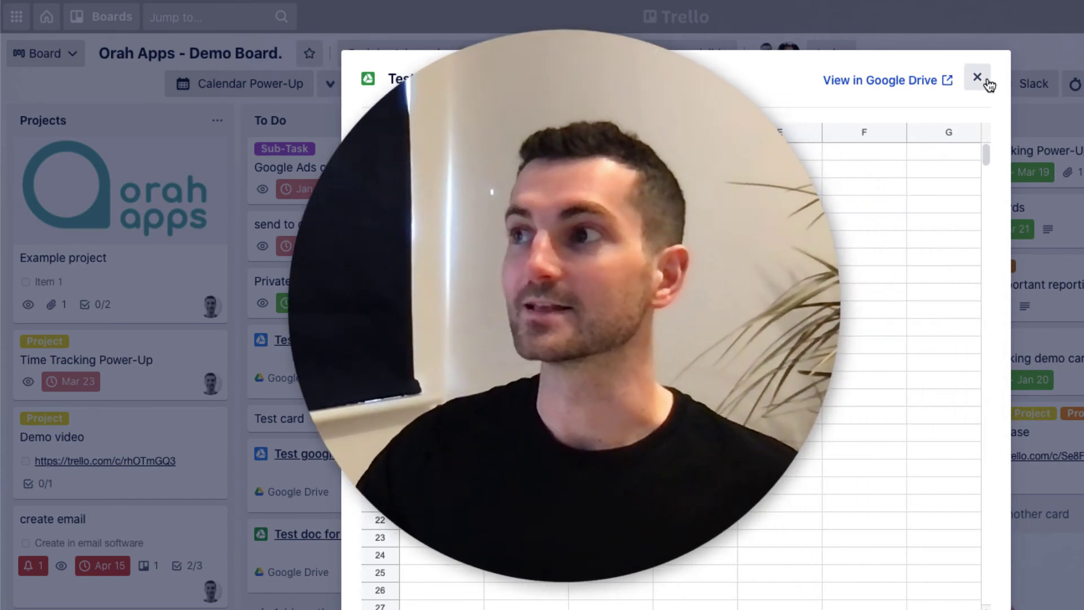
click(977, 77)
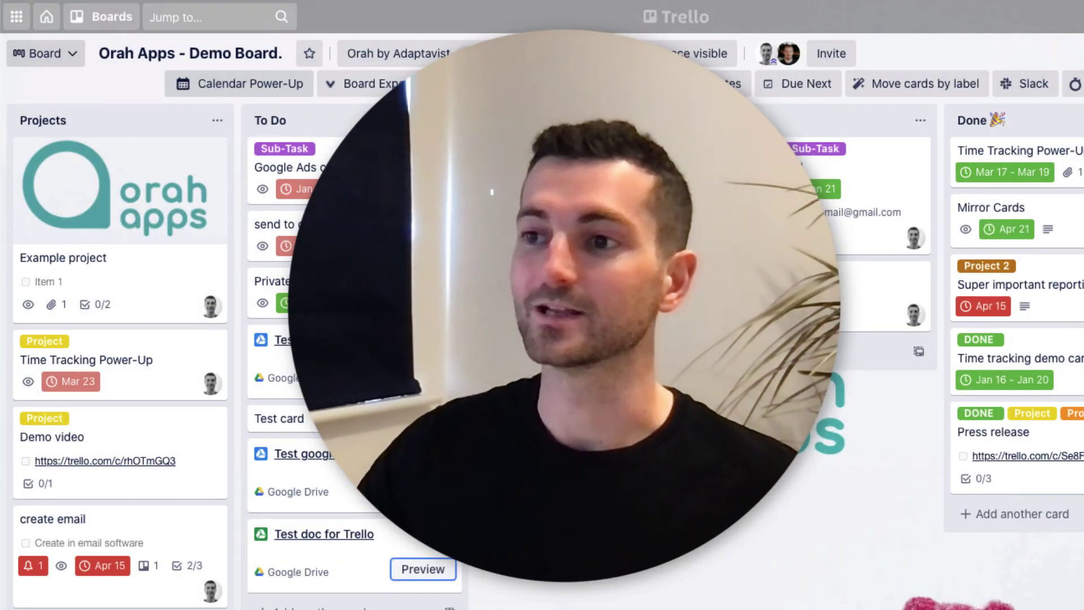